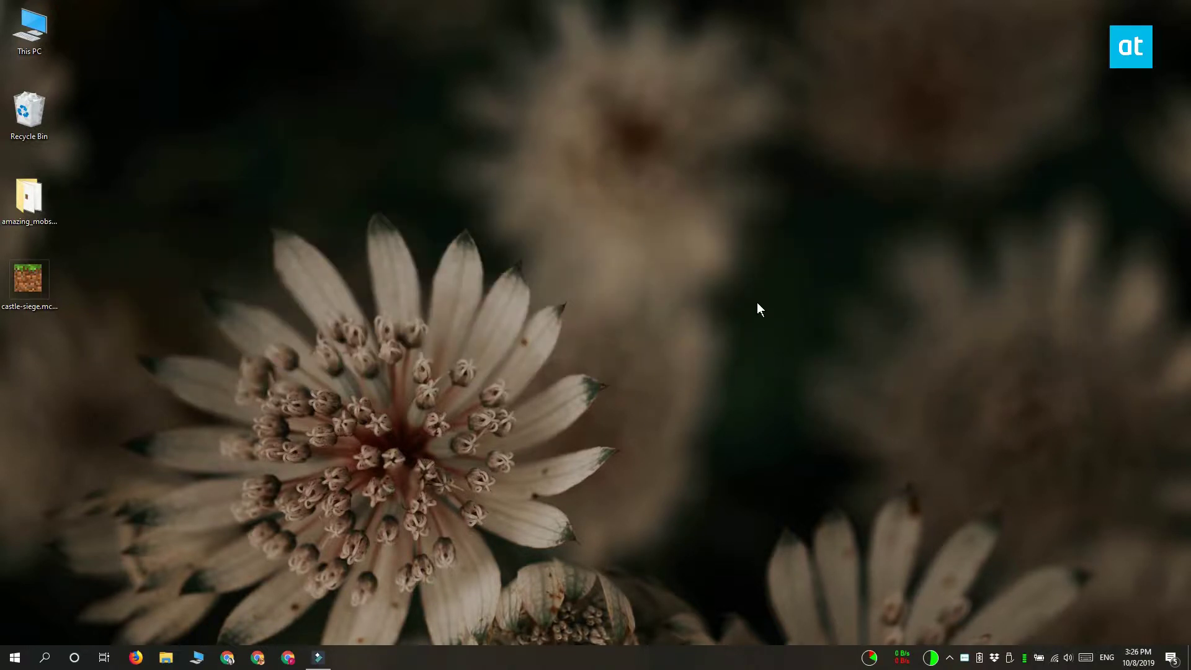
# Use the desktop View menu to make icons large, then small, then medium again.
pyautogui.rightClick(356, 131)
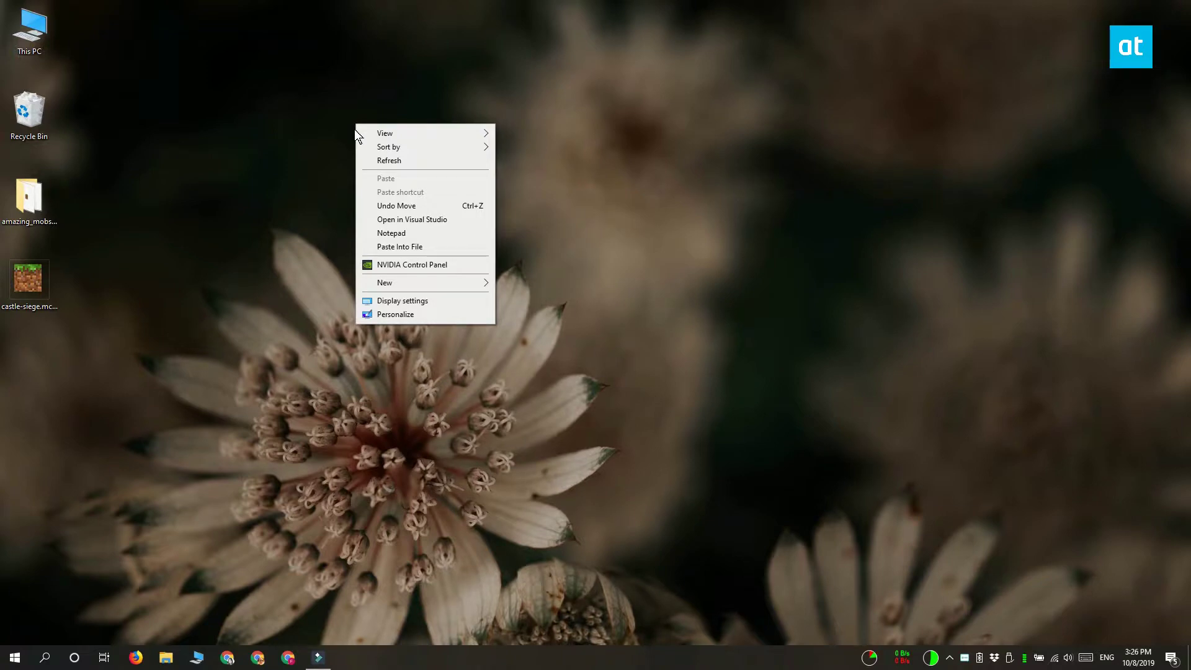
pyautogui.moveTo(410, 133)
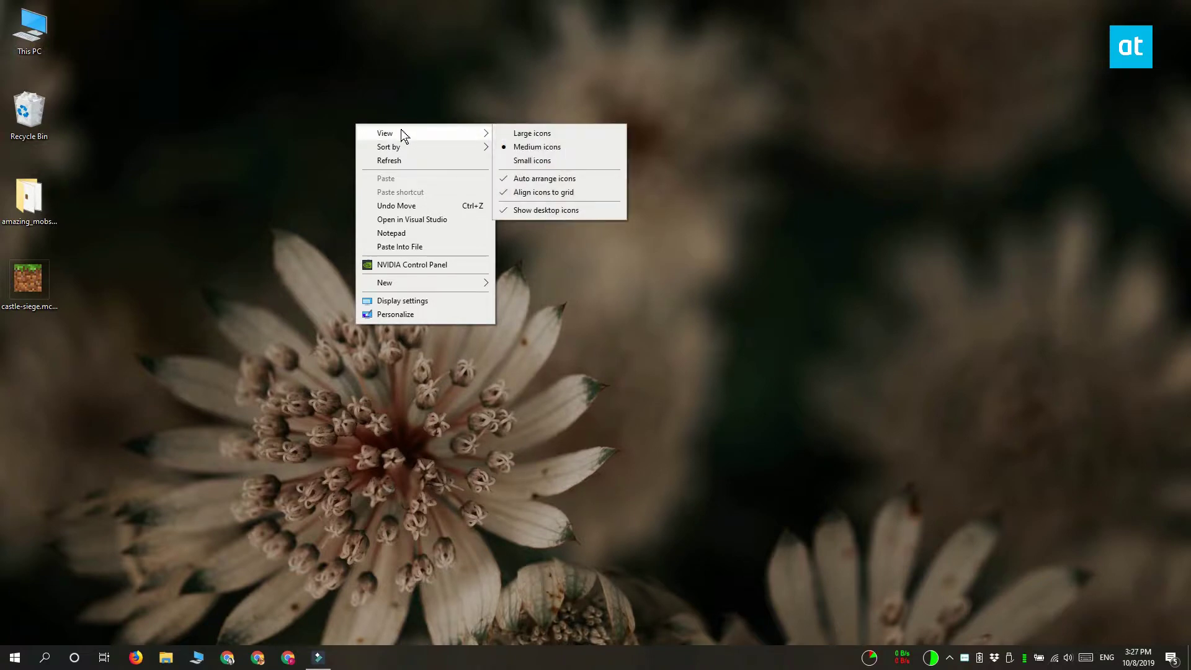
pyautogui.click(619, 134)
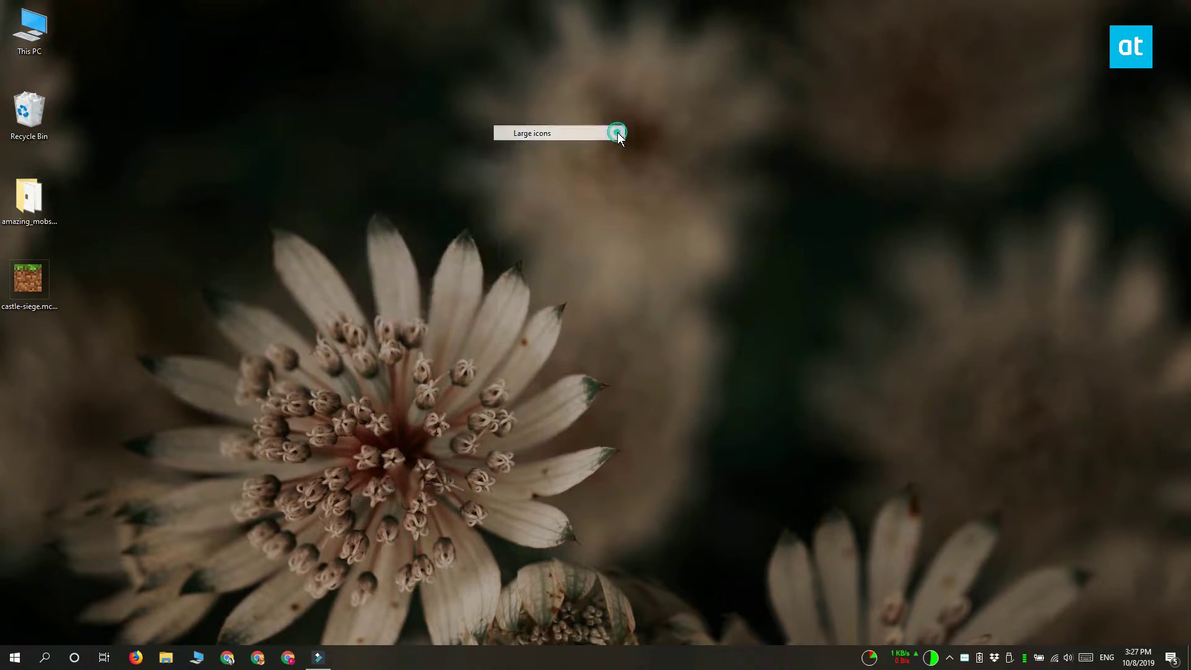
pyautogui.rightClick(507, 145)
pyautogui.moveTo(538, 155)
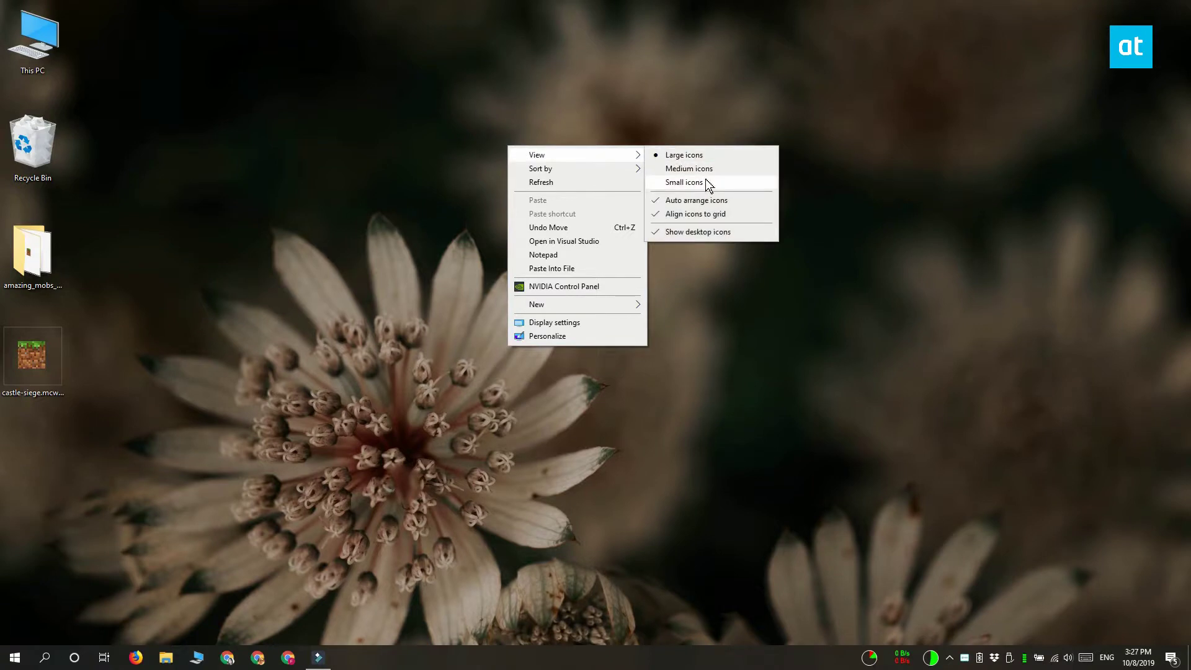
pyautogui.click(705, 182)
pyautogui.rightClick(261, 139)
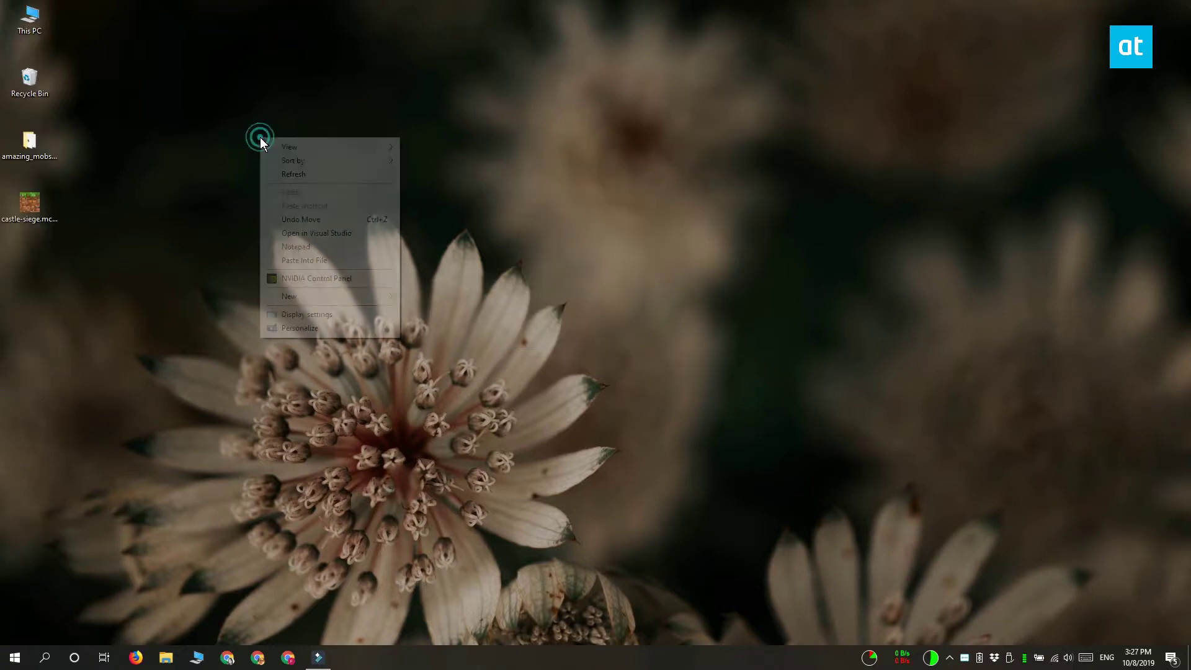
pyautogui.moveTo(291, 148)
pyautogui.click(438, 161)
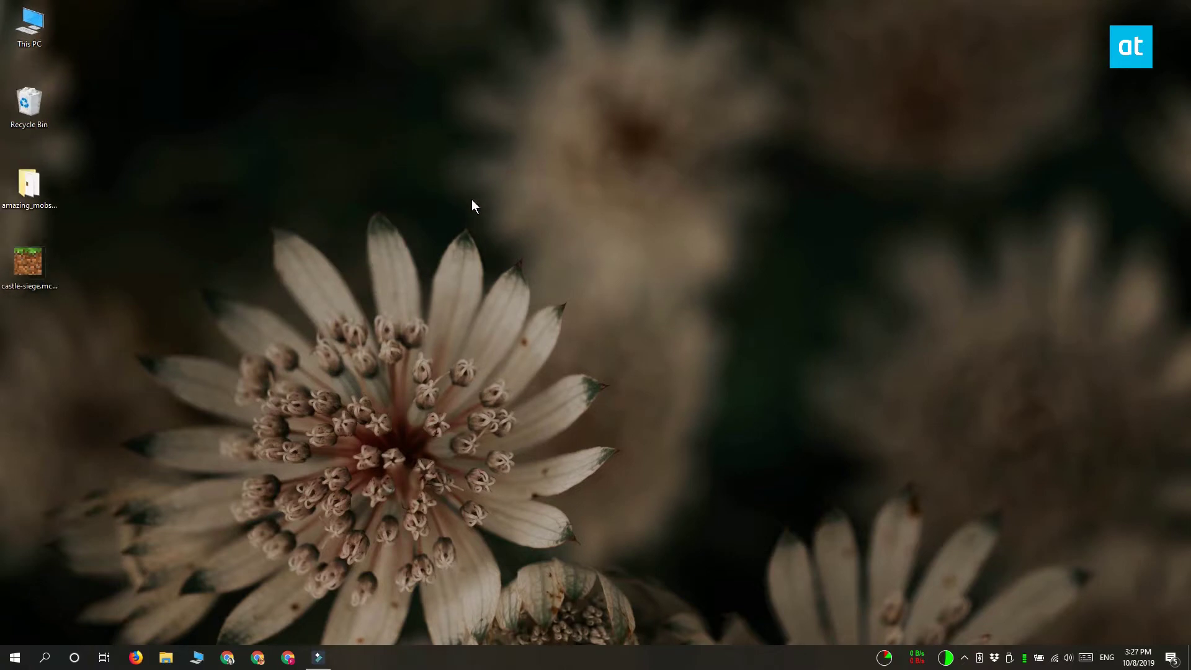
pyautogui.keyDown('ctrl'); pyautogui.scroll(4, 472, 200); pyautogui.keyUp('ctrl')
pyautogui.keyDown('ctrl'); pyautogui.scroll(2, 471, 200); pyautogui.keyUp('ctrl')
pyautogui.keyDown('ctrl'); pyautogui.scroll(2, 473, 200); pyautogui.keyUp('ctrl')
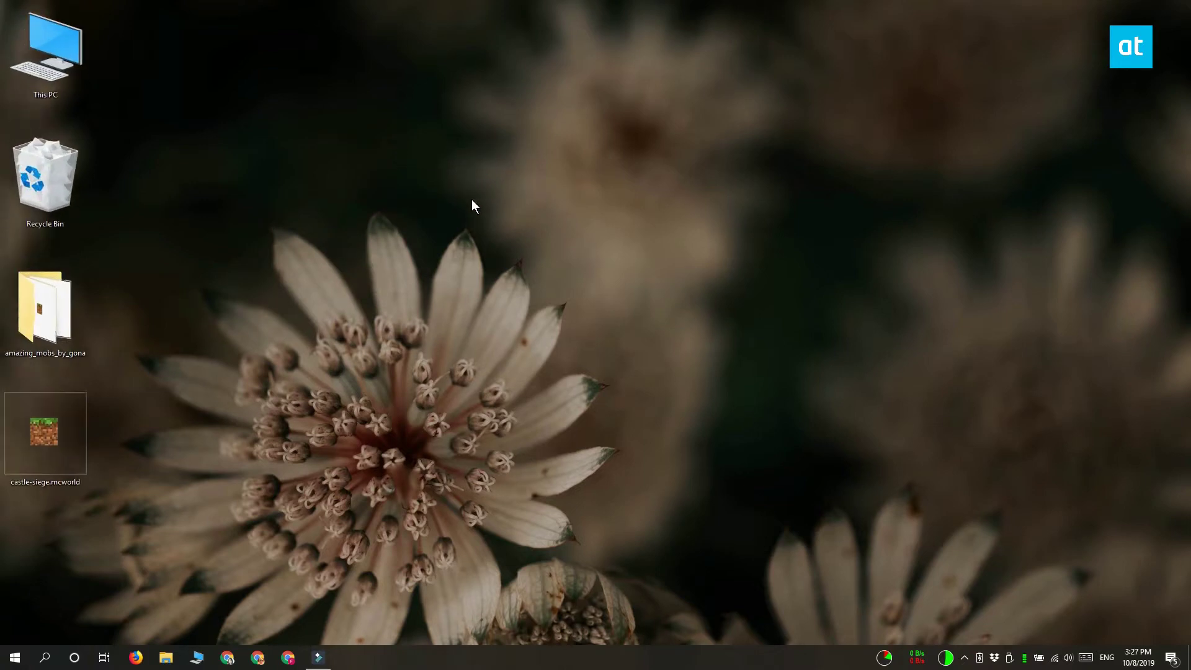
pyautogui.keyDown('ctrl'); pyautogui.scroll(1, 472, 199); pyautogui.keyUp('ctrl')
pyautogui.keyDown('ctrl'); pyautogui.scroll(1, 472, 199); pyautogui.keyUp('ctrl')
pyautogui.keyDown('ctrl'); pyautogui.scroll(1, 472, 200); pyautogui.keyUp('ctrl')
pyautogui.keyDown('ctrl'); pyautogui.scroll(1, 472, 200); pyautogui.keyUp('ctrl')
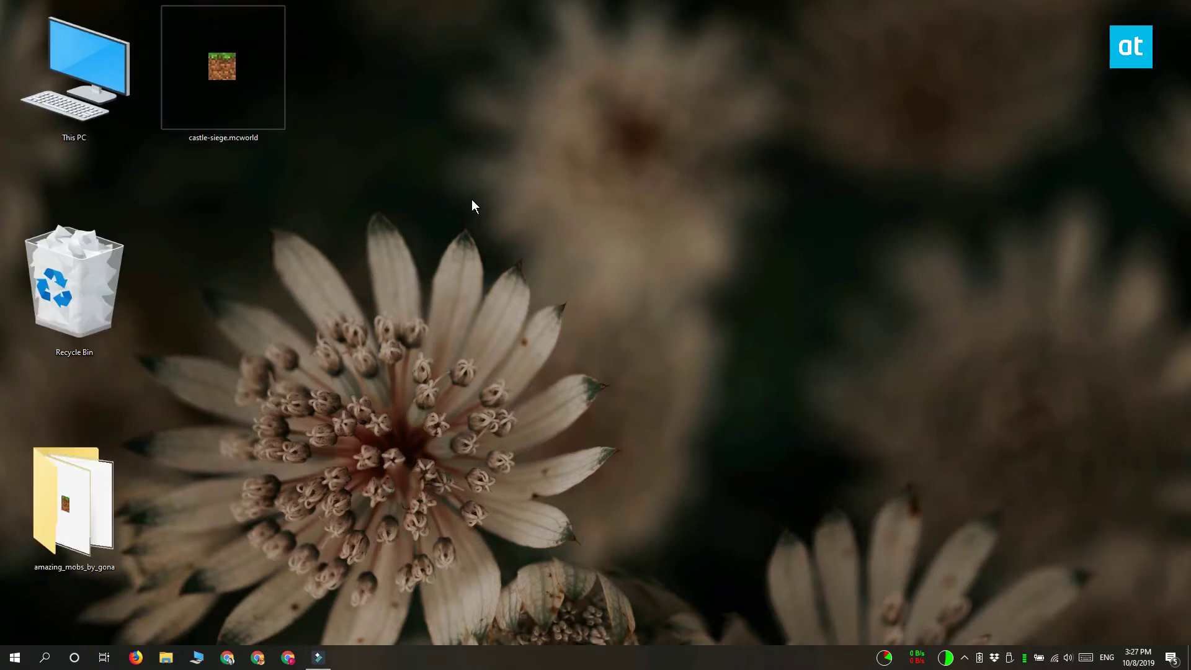
pyautogui.keyDown('ctrl'); pyautogui.scroll(-1, 472, 199); pyautogui.keyUp('ctrl')
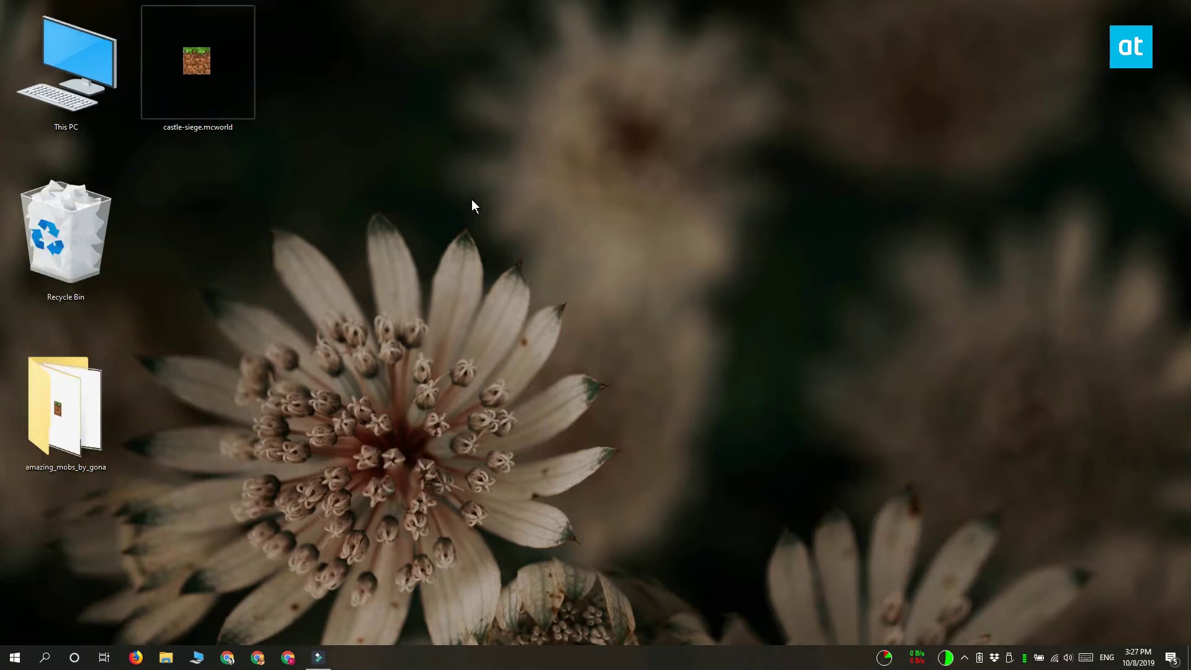
pyautogui.keyDown('ctrl'); pyautogui.scroll(-1, 472, 199); pyautogui.keyUp('ctrl')
pyautogui.keyDown('ctrl'); pyautogui.scroll(-1, 471, 199); pyautogui.keyUp('ctrl')
pyautogui.keyDown('ctrl'); pyautogui.scroll(-1, 472, 199); pyautogui.keyUp('ctrl')
pyautogui.keyDown('ctrl'); pyautogui.scroll(-1, 472, 200); pyautogui.keyUp('ctrl')
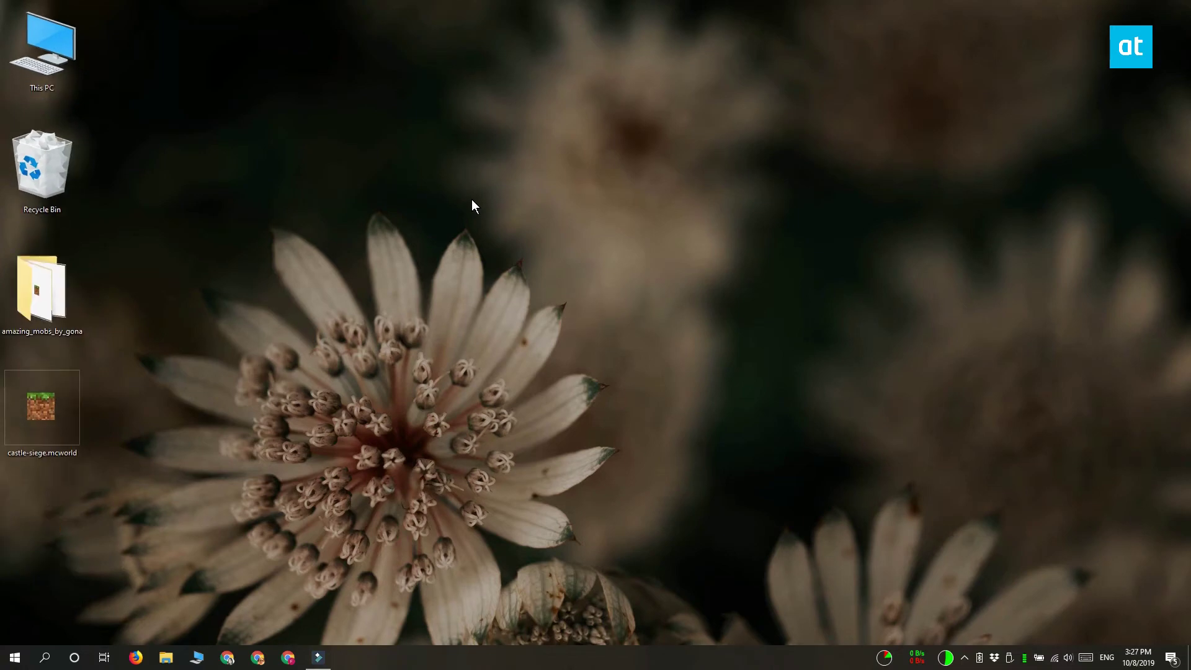
pyautogui.keyDown('ctrl'); pyautogui.scroll(-1, 472, 200); pyautogui.keyUp('ctrl')
pyautogui.keyDown('ctrl'); pyautogui.scroll(-1, 471, 200); pyautogui.keyUp('ctrl')
pyautogui.keyDown('ctrl'); pyautogui.scroll(-1, 473, 199); pyautogui.keyUp('ctrl')
pyautogui.keyDown('ctrl'); pyautogui.scroll(-2, 472, 200); pyautogui.keyUp('ctrl')
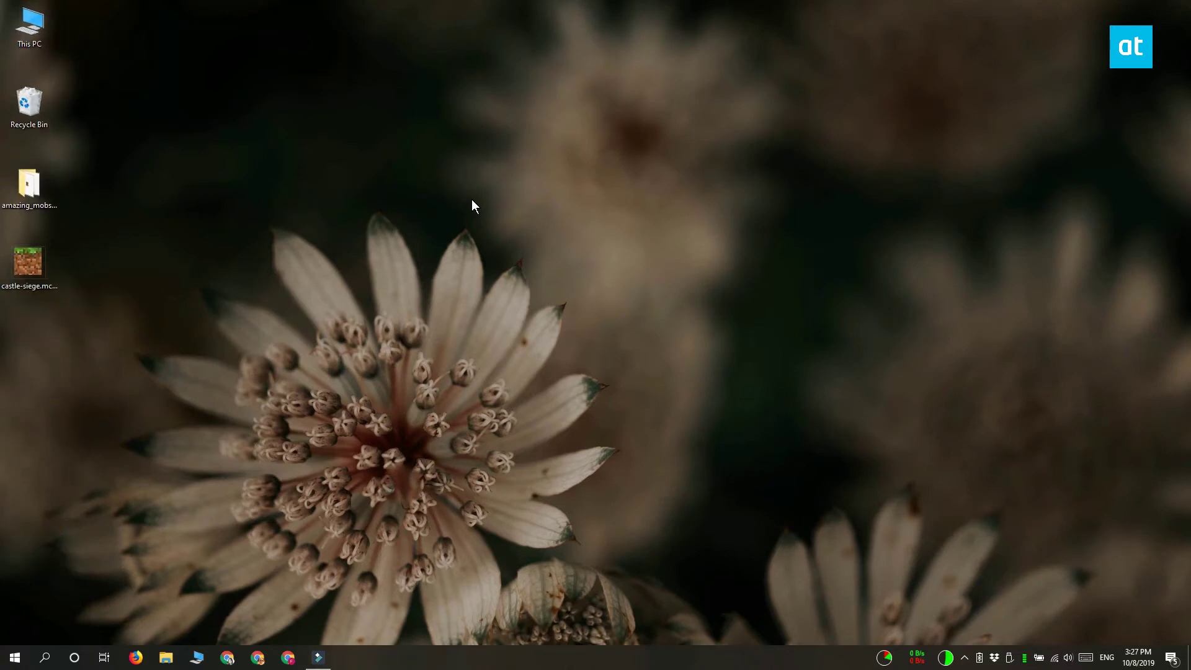